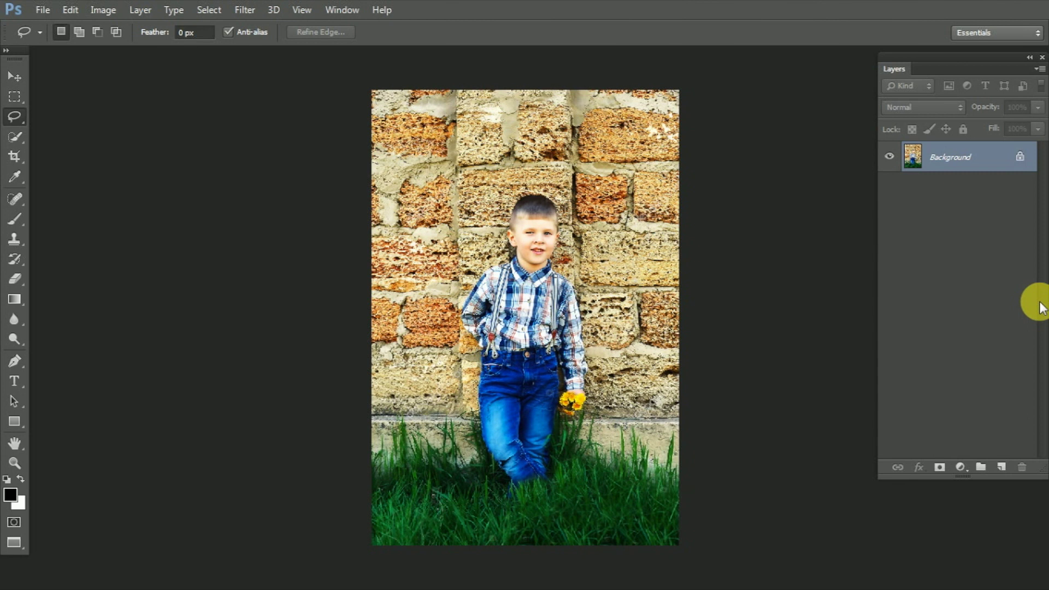
Step: Zoom in on the boy and draw a freehand lasso selection around his figure
left_click(721, 279, "ctrl")
mouse_move(567, 316)
left_mouse_down()
mouse_move(553, 285)
mouse_move(538, 321)
left_mouse_up()
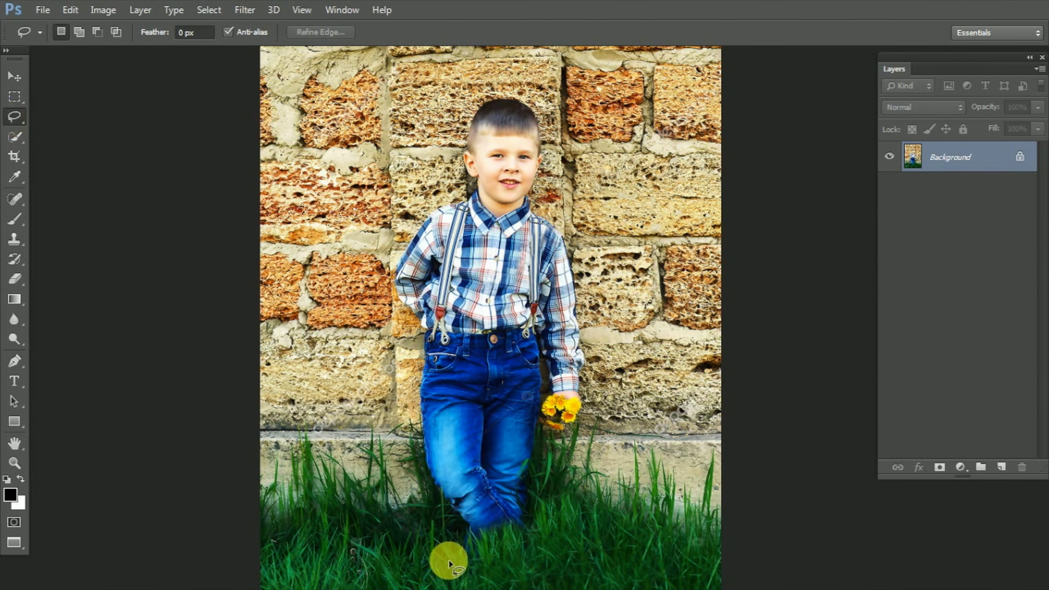
mouse_move(427, 498)
left_mouse_down()
mouse_move(410, 339)
mouse_move(377, 286)
mouse_move(399, 239)
mouse_move(452, 183)
mouse_move(452, 124)
mouse_move(466, 100)
mouse_move(541, 93)
mouse_move(555, 122)
mouse_move(562, 215)
mouse_move(588, 272)
mouse_move(597, 408)
mouse_move(543, 475)
mouse_move(556, 551)
mouse_move(529, 568)
mouse_move(443, 565)
left_mouse_up()
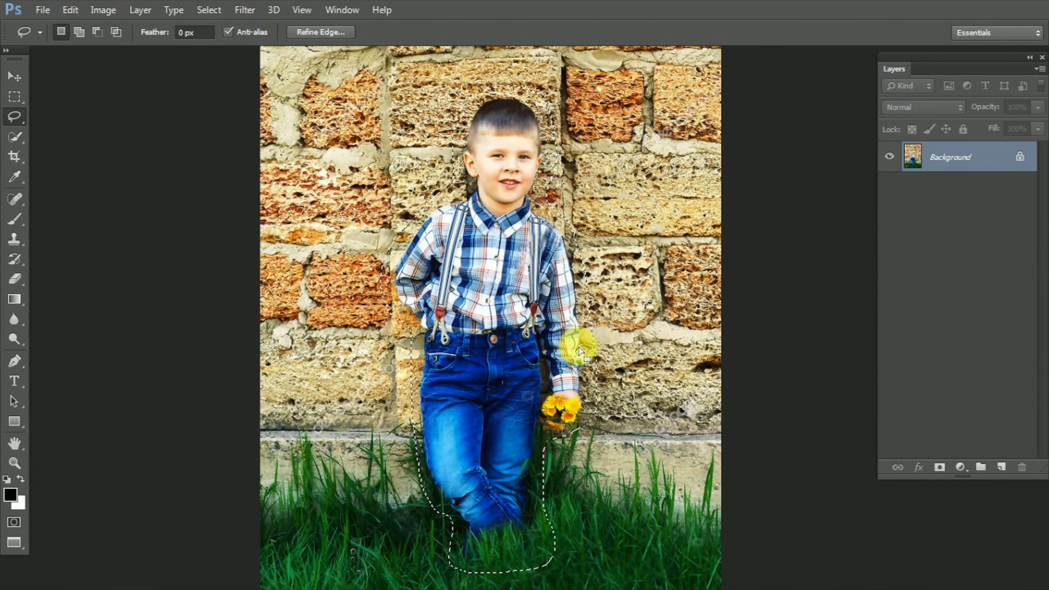
Step: Fill the selection using Content-Aware, Normal mode, 100% opacity, erasing the boy
left_click(69, 11)
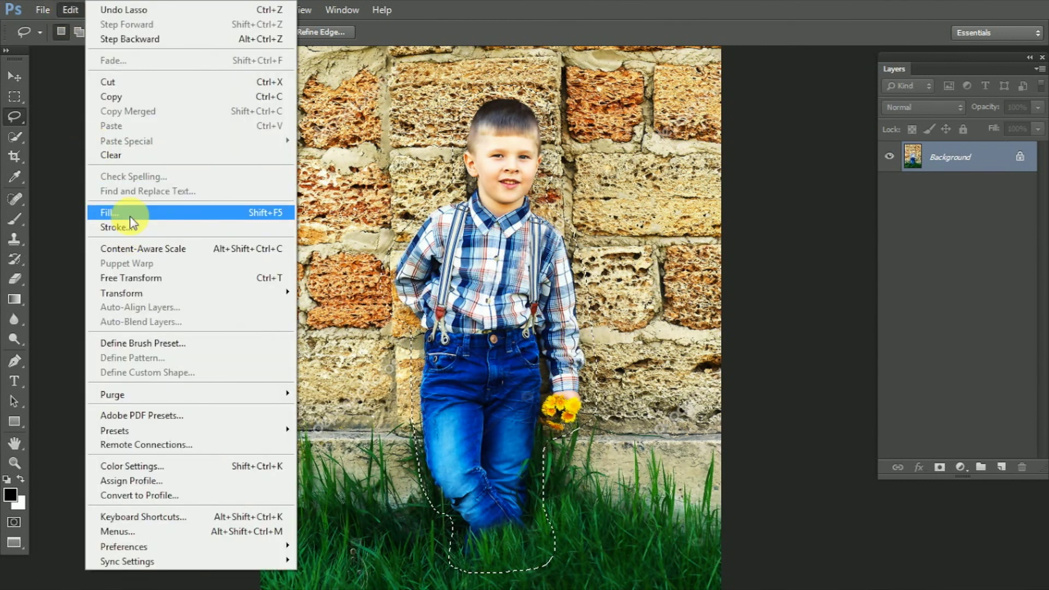
left_click(130, 216)
left_click(754, 110)
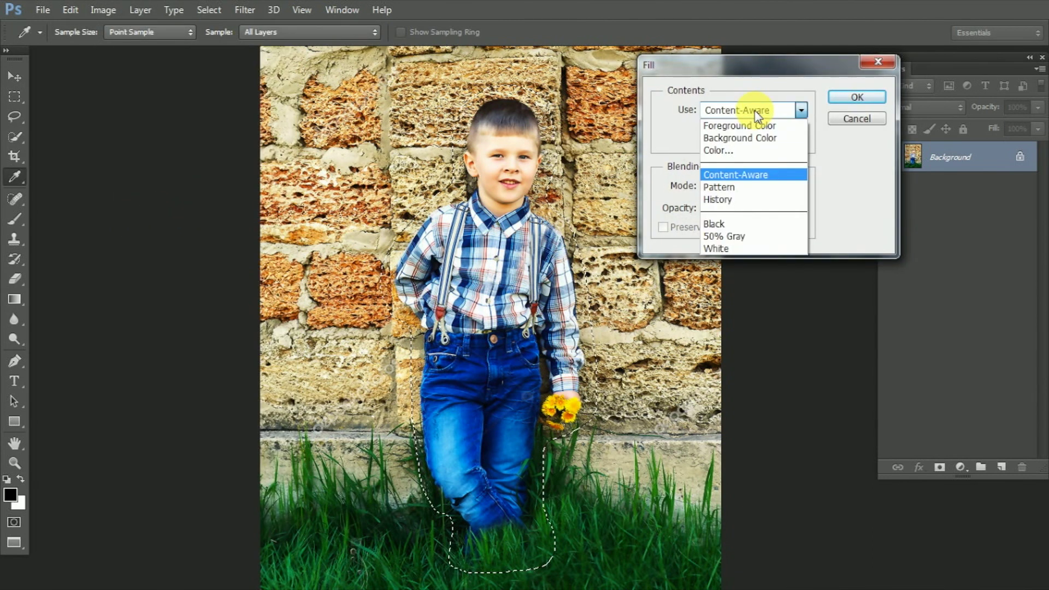
left_click(781, 176)
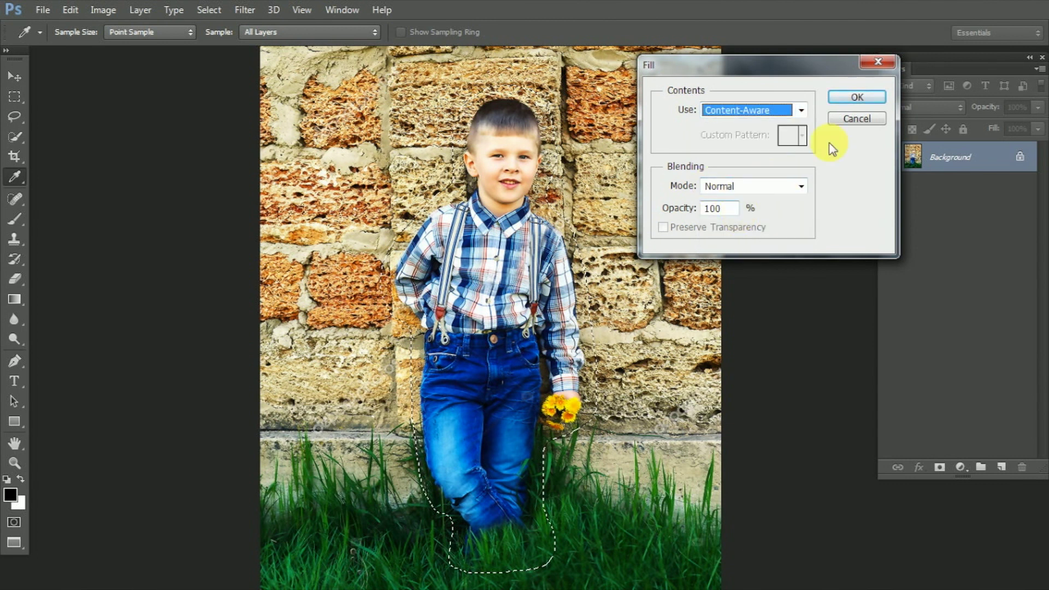
left_click(854, 99)
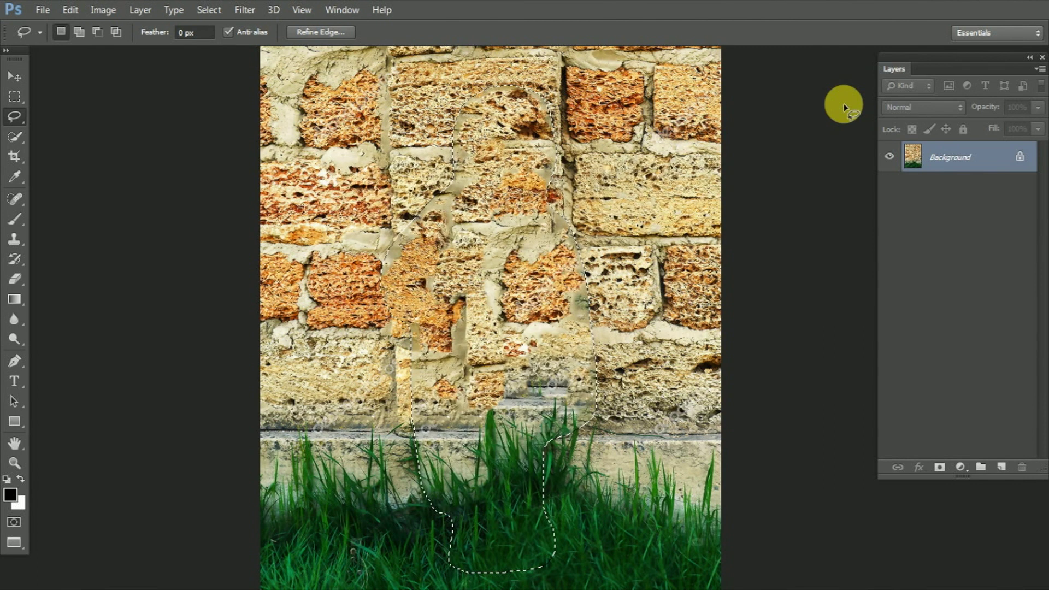
Step: Deselect with Ctrl+D and zoom out to view the whole retouched photo
key("ctrl+d")
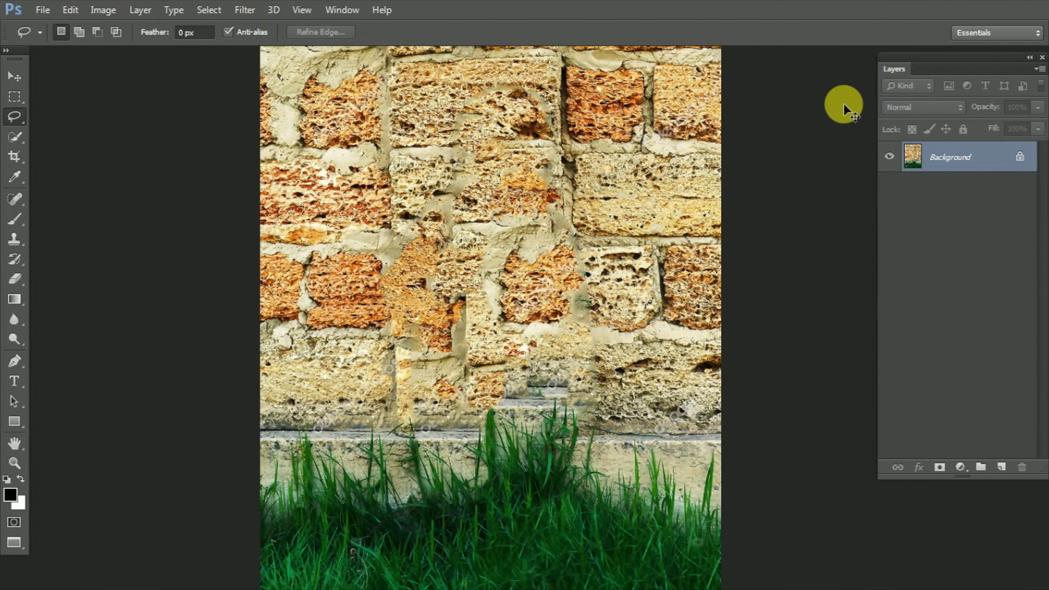
key("ctrl+minus")
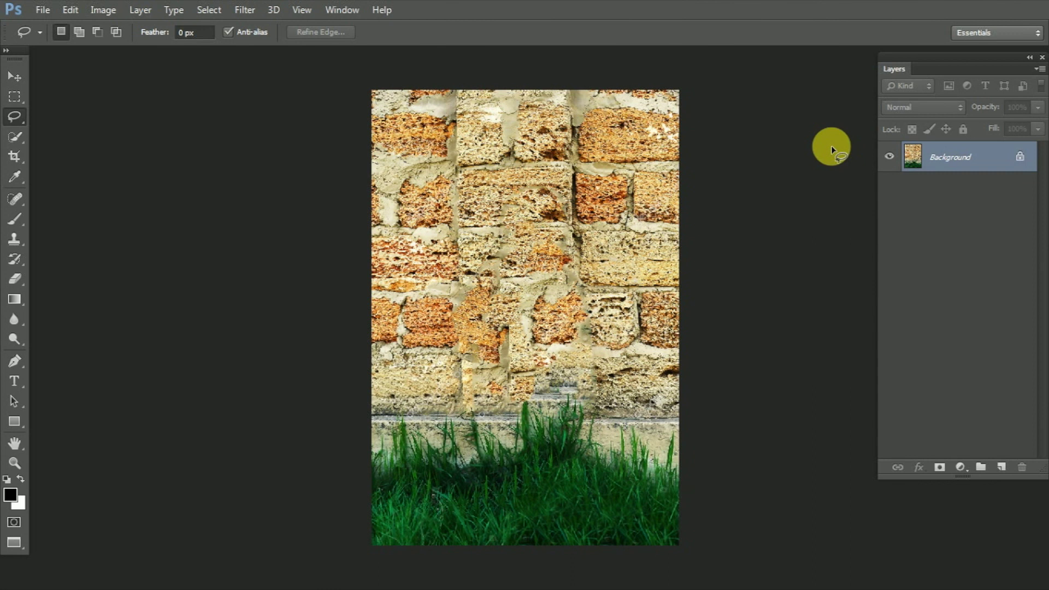
left_click(63, 12)
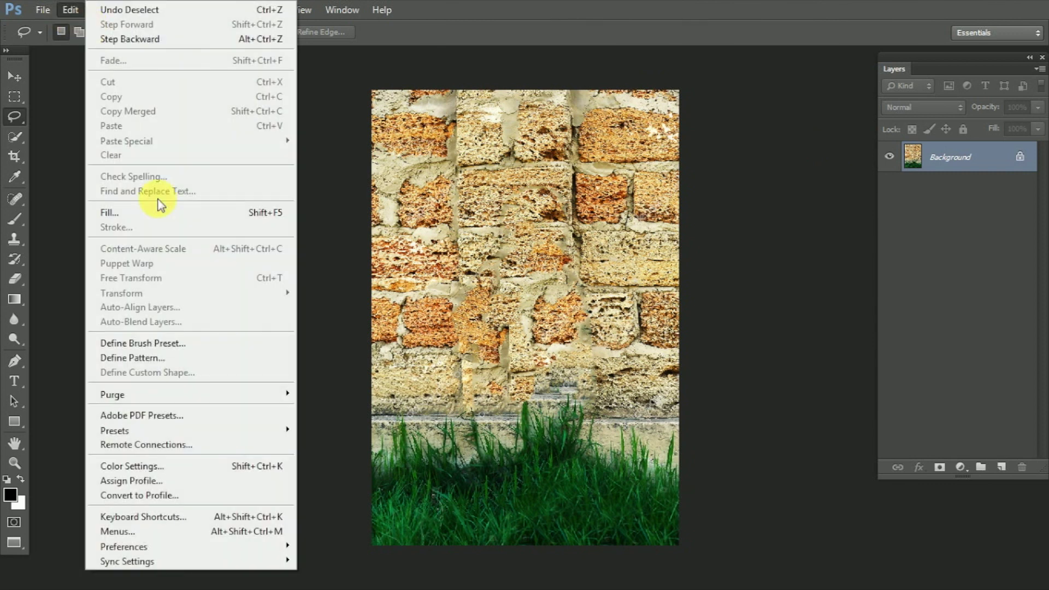
left_click(352, 95)
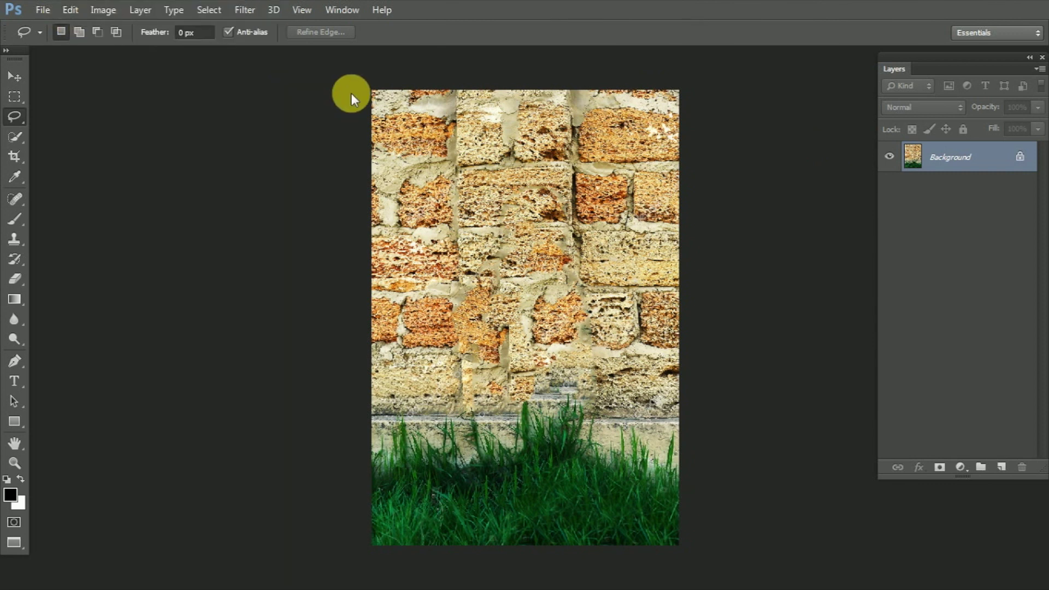